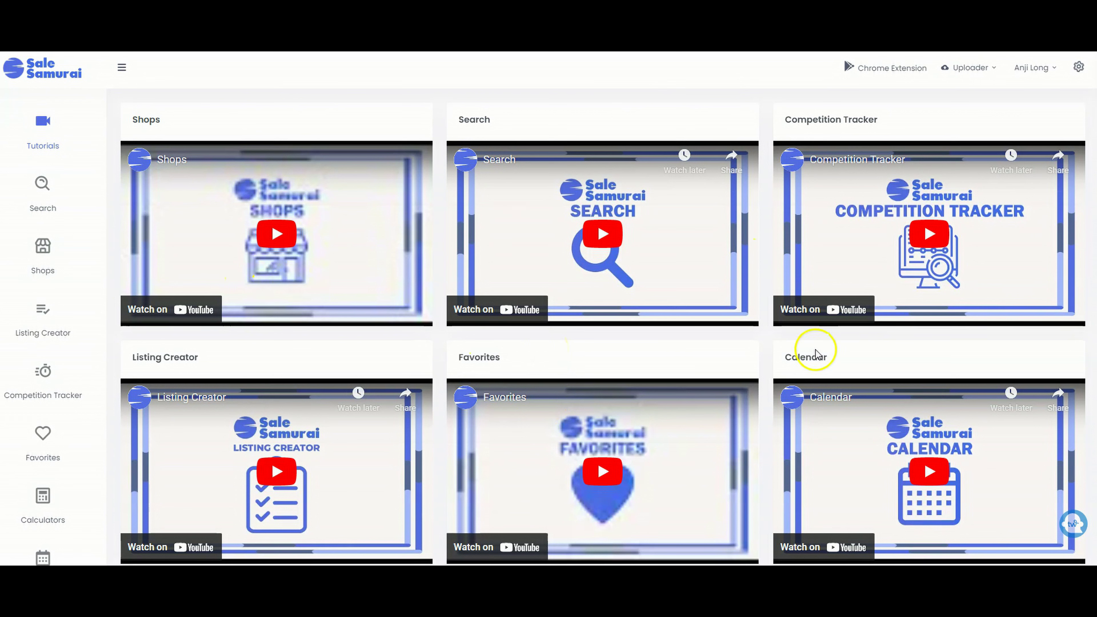
Step: In the settings panel, try the light theme, then switch back to dark mode
{"action": "left_click", "coordinate": [864, 346]}
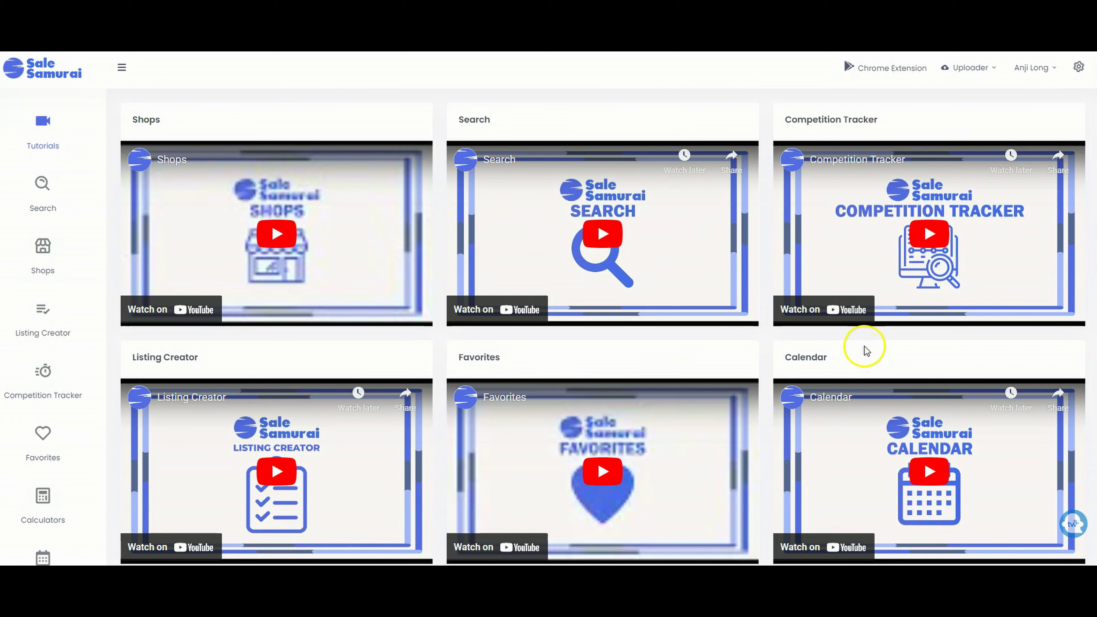
{"action": "left_click", "coordinate": [988, 111]}
{"action": "left_click", "coordinate": [1078, 67]}
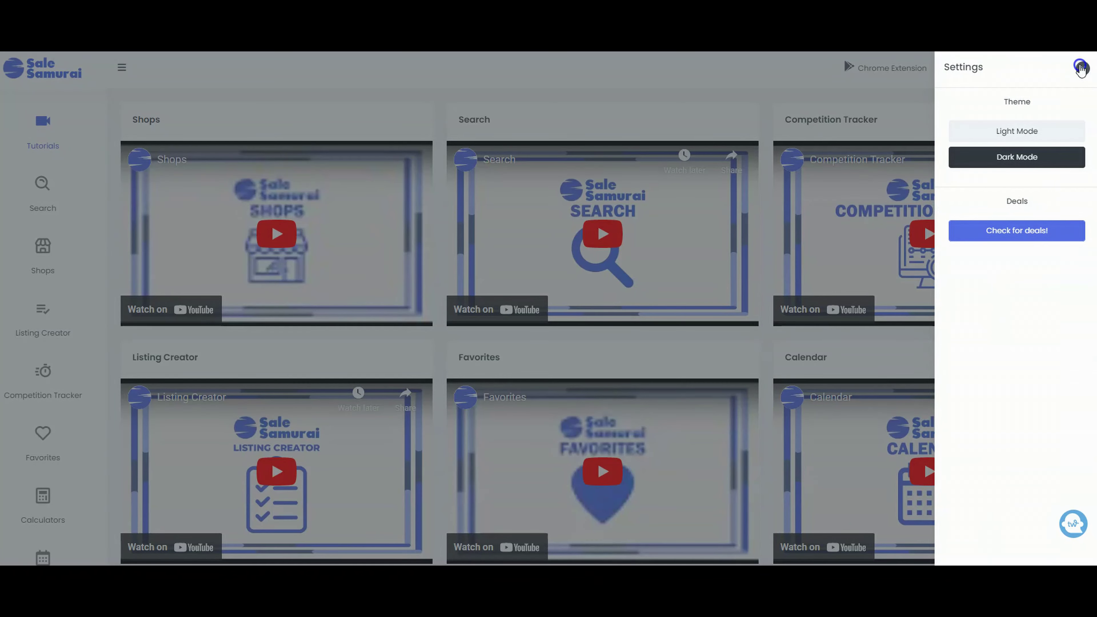
{"action": "left_click", "coordinate": [1021, 136]}
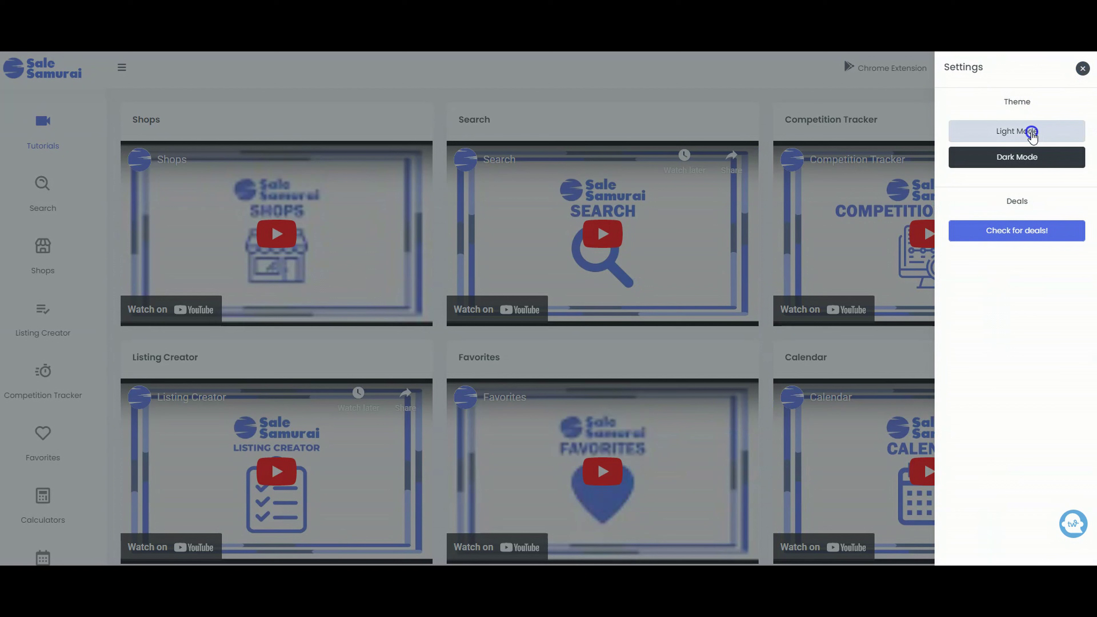
{"action": "left_click", "coordinate": [1018, 136]}
{"action": "left_click", "coordinate": [1017, 160]}
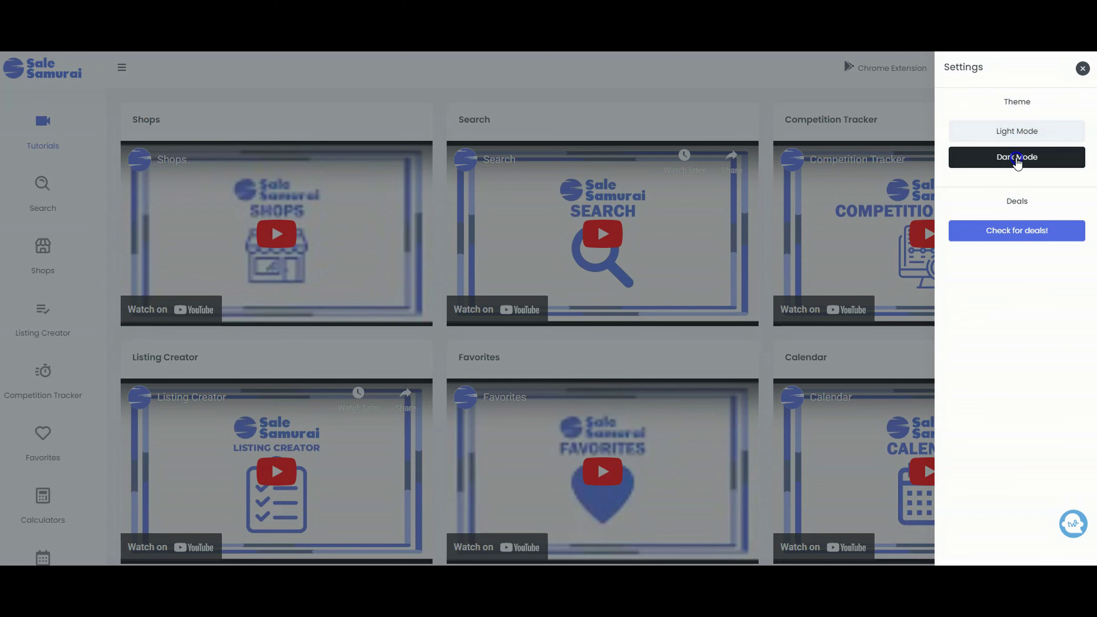
{"action": "left_click", "coordinate": [1082, 69]}
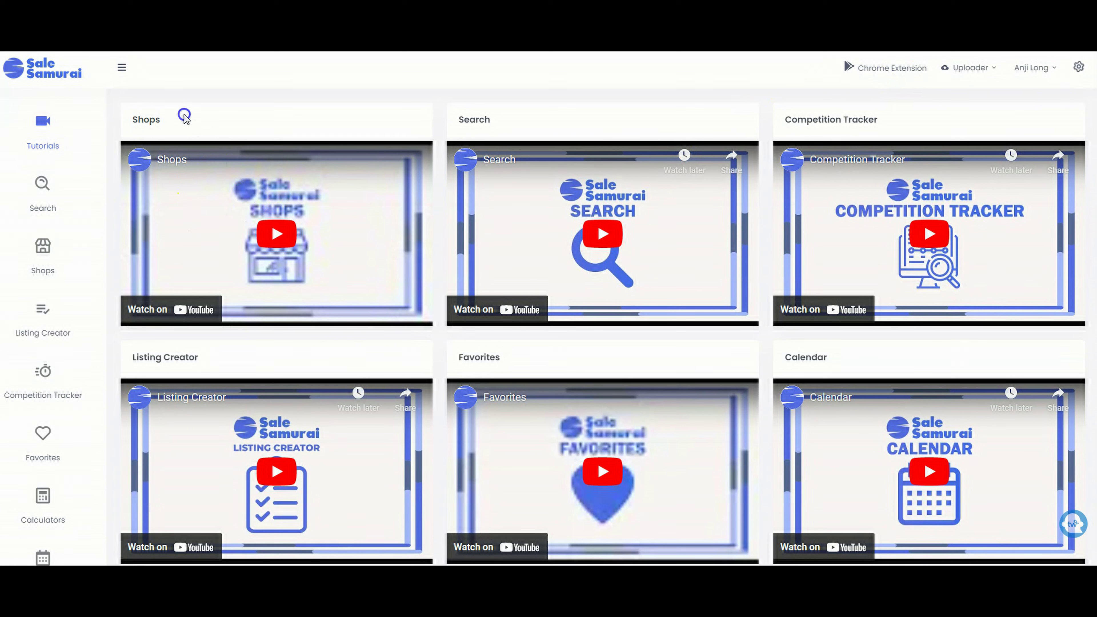
Step: Open the holiday calendar, advance it to April 2023, and review that month's holidays
{"action": "scroll", "coordinate": [49, 264], "scroll_direction": "down", "scroll_amount": 1}
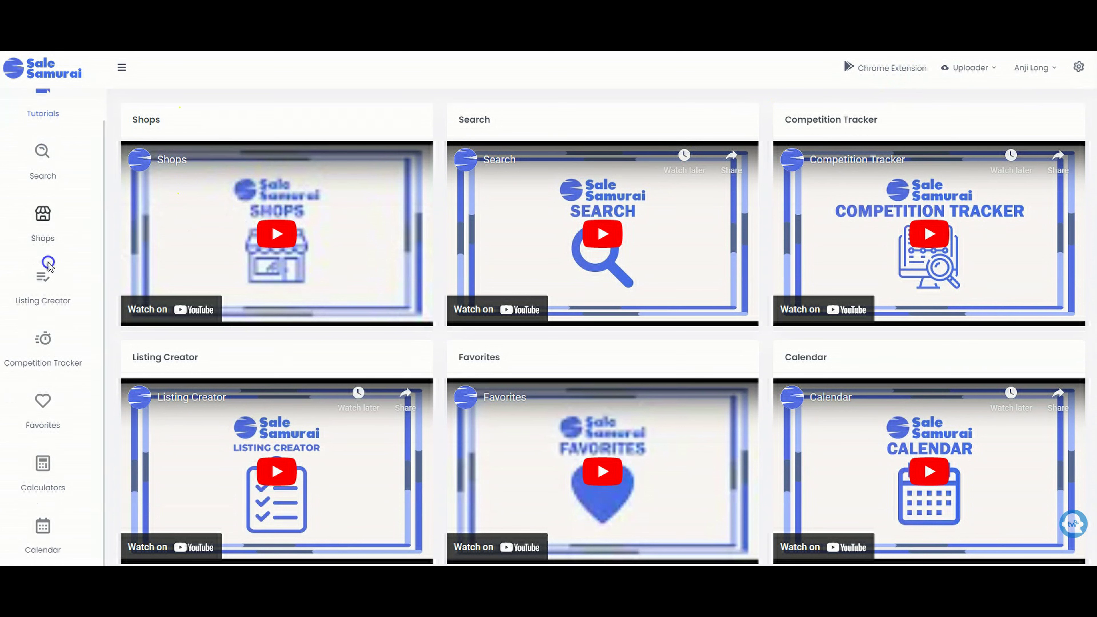
{"action": "left_click", "coordinate": [40, 526]}
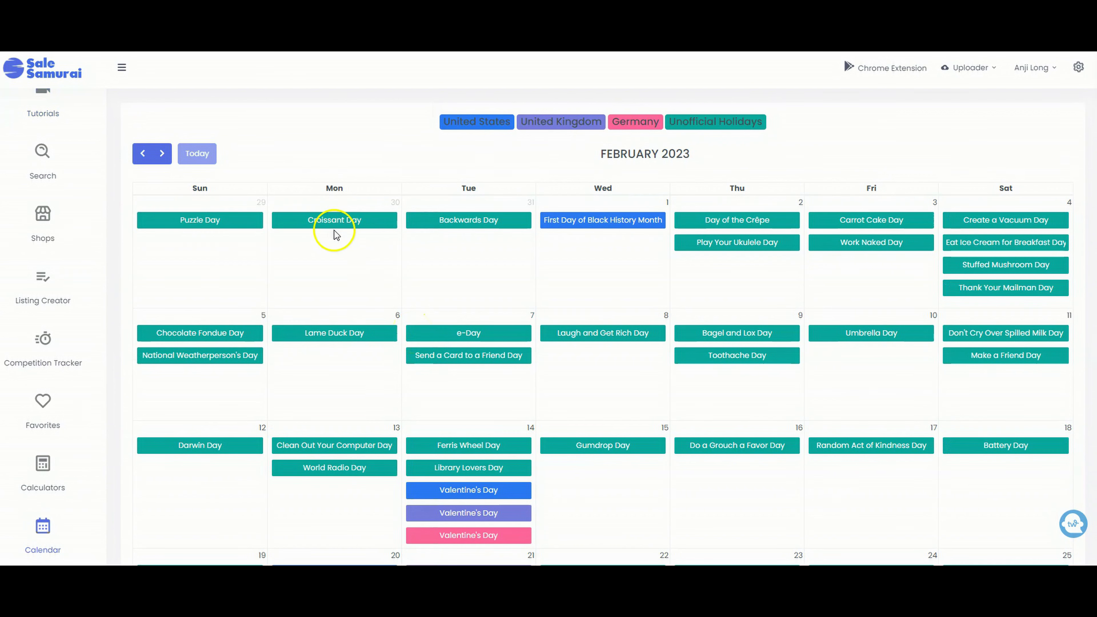
{"action": "left_click", "coordinate": [162, 154]}
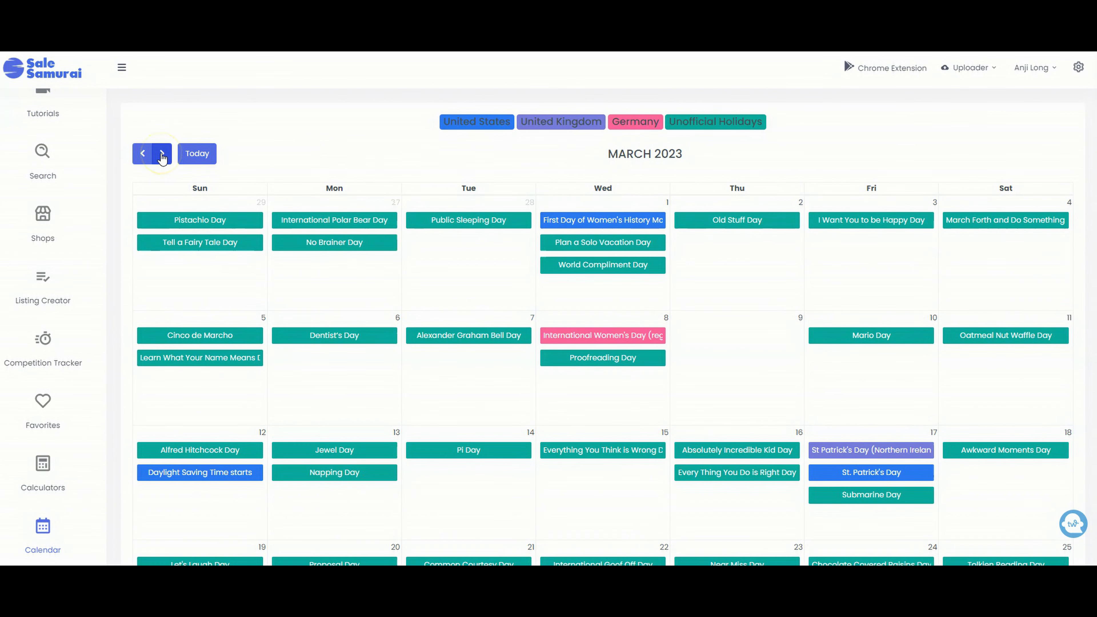
{"action": "left_click", "coordinate": [162, 155]}
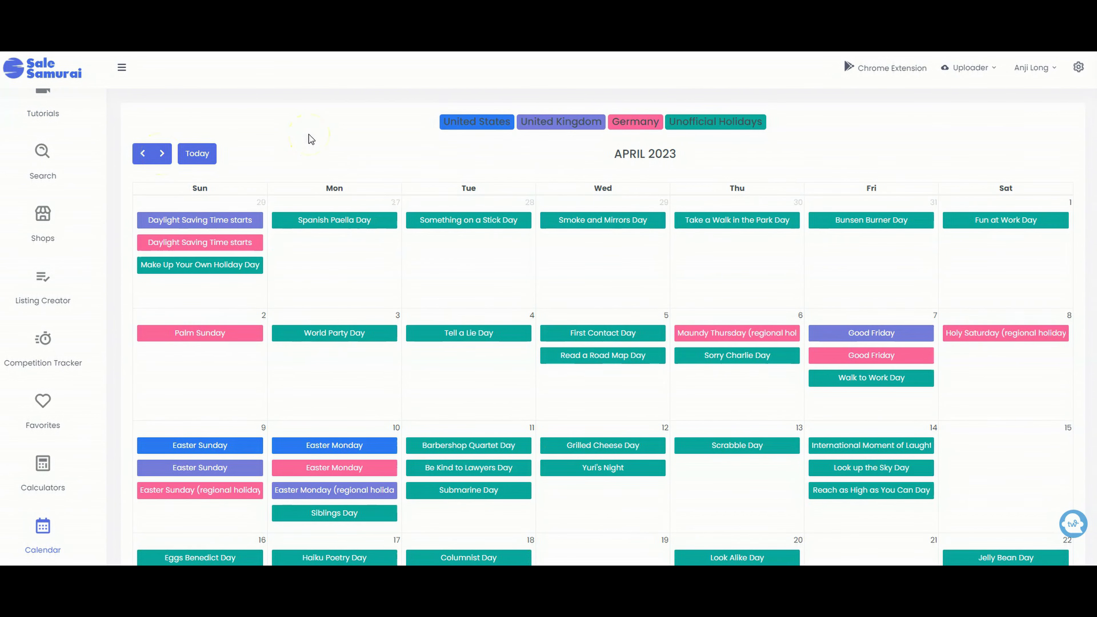
{"action": "scroll", "coordinate": [436, 279], "scroll_direction": "down", "scroll_amount": 4}
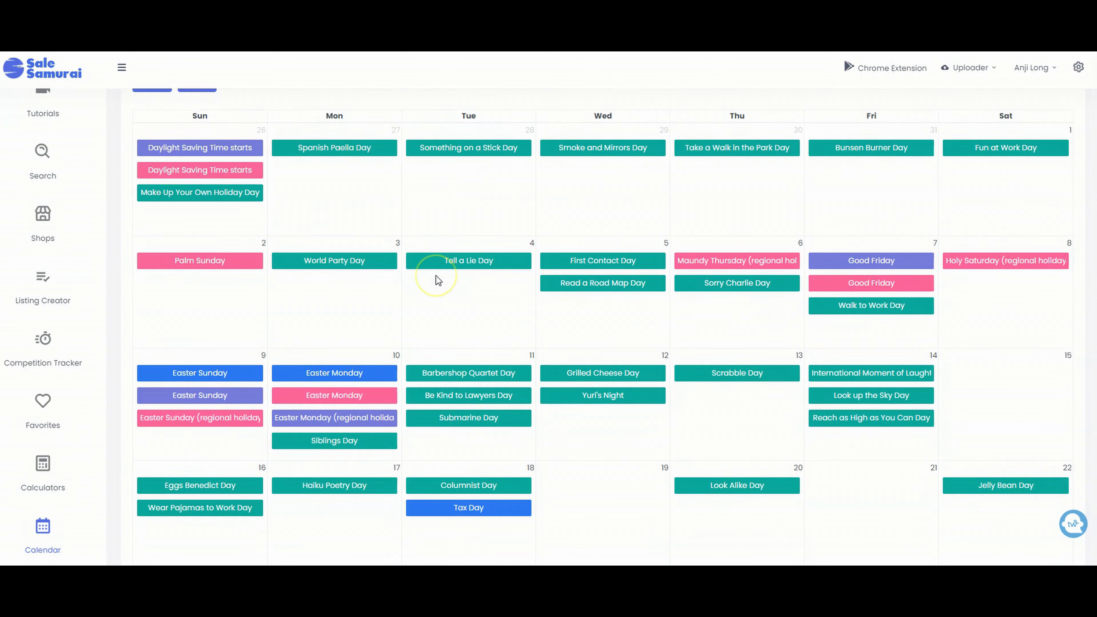
{"action": "scroll", "coordinate": [436, 275], "scroll_direction": "down", "scroll_amount": 3}
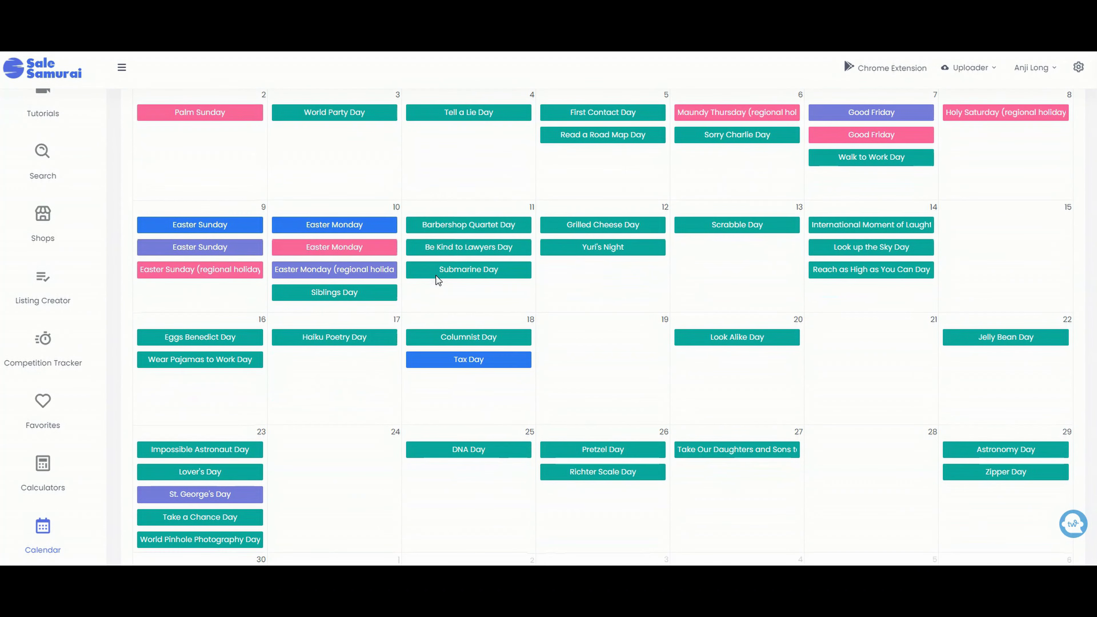
{"action": "scroll", "coordinate": [435, 272], "scroll_direction": "down", "scroll_amount": 2}
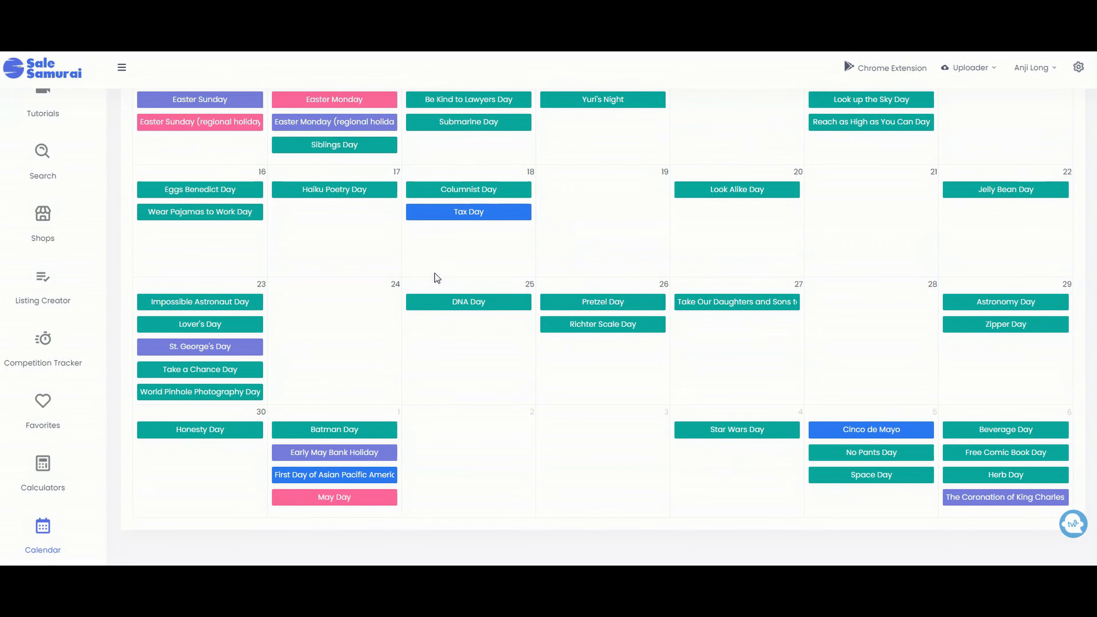
{"action": "scroll", "coordinate": [434, 272], "scroll_direction": "up", "scroll_amount": 1}
{"action": "left_click", "coordinate": [835, 375]}
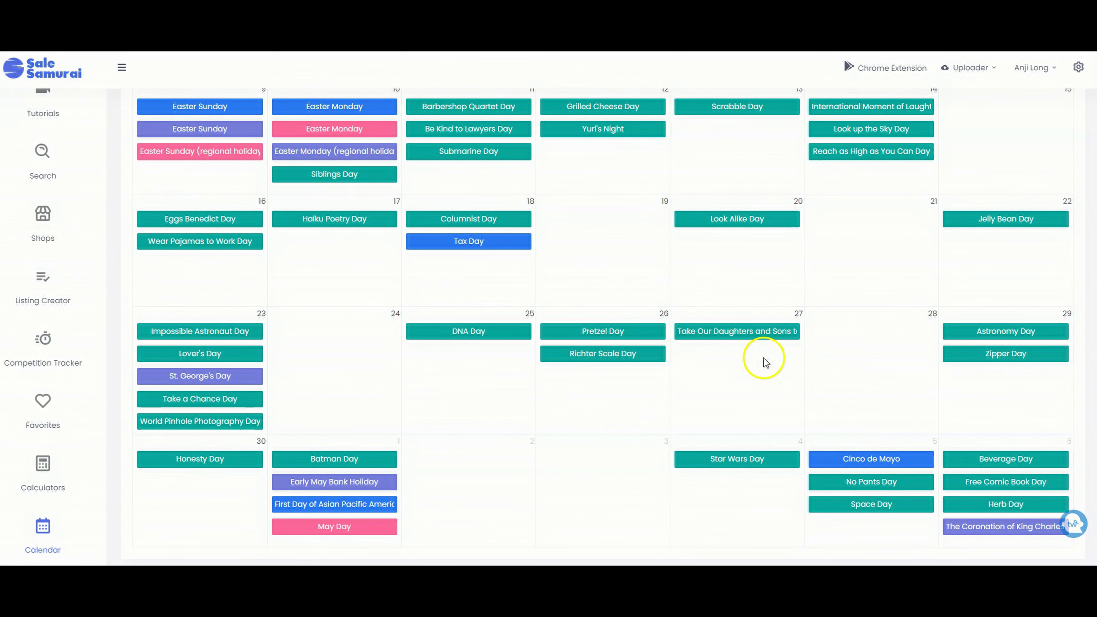
{"action": "scroll", "coordinate": [764, 360], "scroll_direction": "up", "scroll_amount": 5}
{"action": "scroll", "coordinate": [447, 235], "scroll_direction": "up", "scroll_amount": 2}
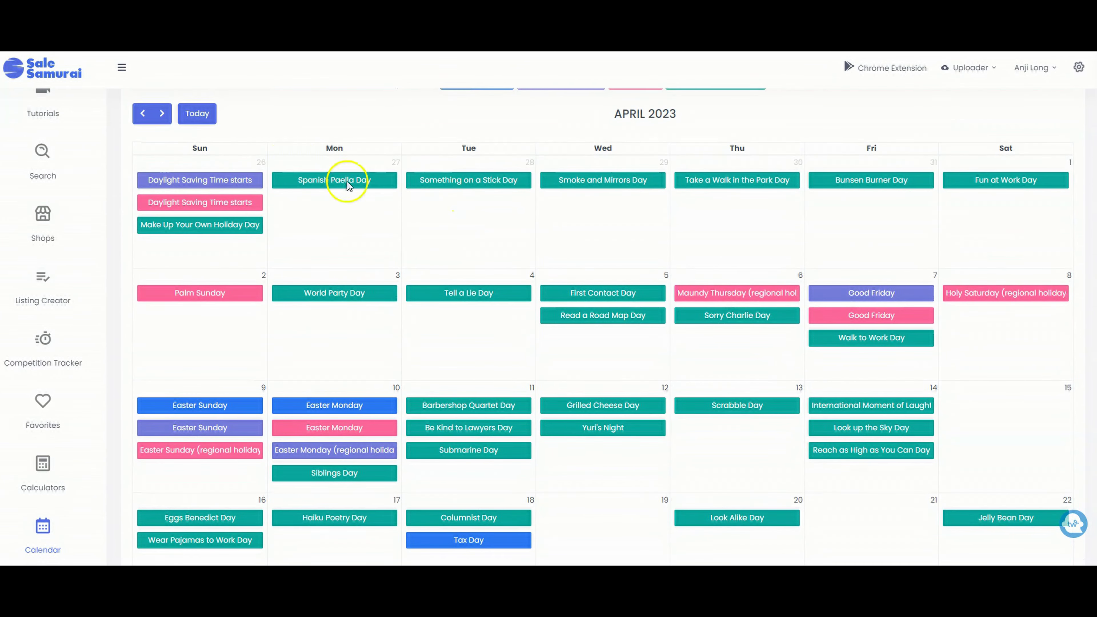
Step: Advance the calendar through May to June 2023 and review June holidays like Father's Day
{"action": "left_click", "coordinate": [162, 115]}
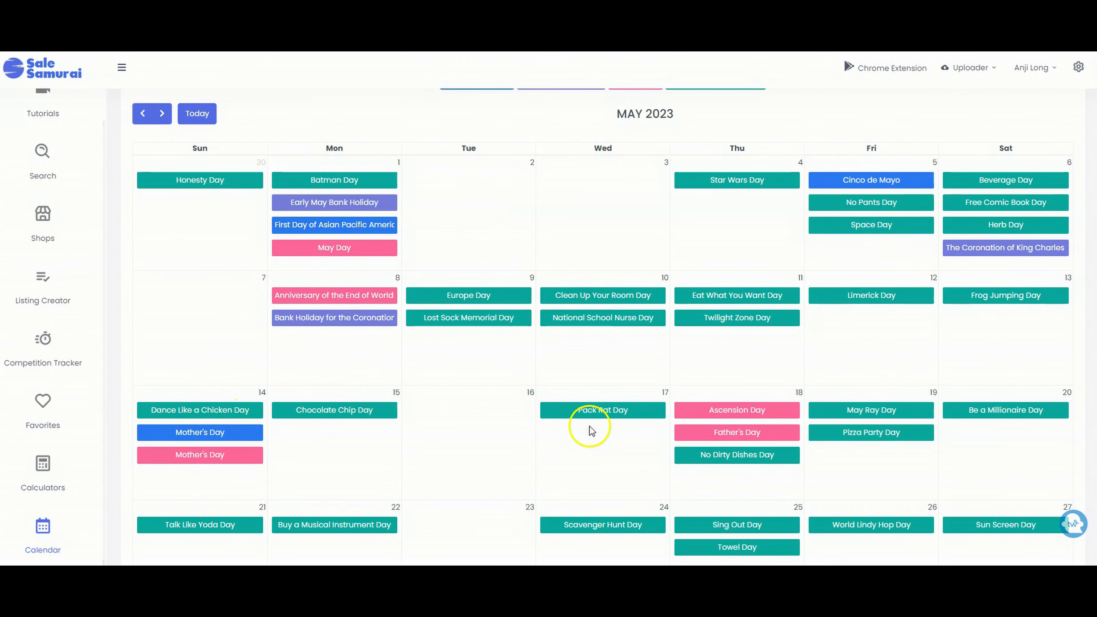
{"action": "scroll", "coordinate": [590, 428], "scroll_direction": "down", "scroll_amount": 4}
{"action": "left_click", "coordinate": [374, 213]}
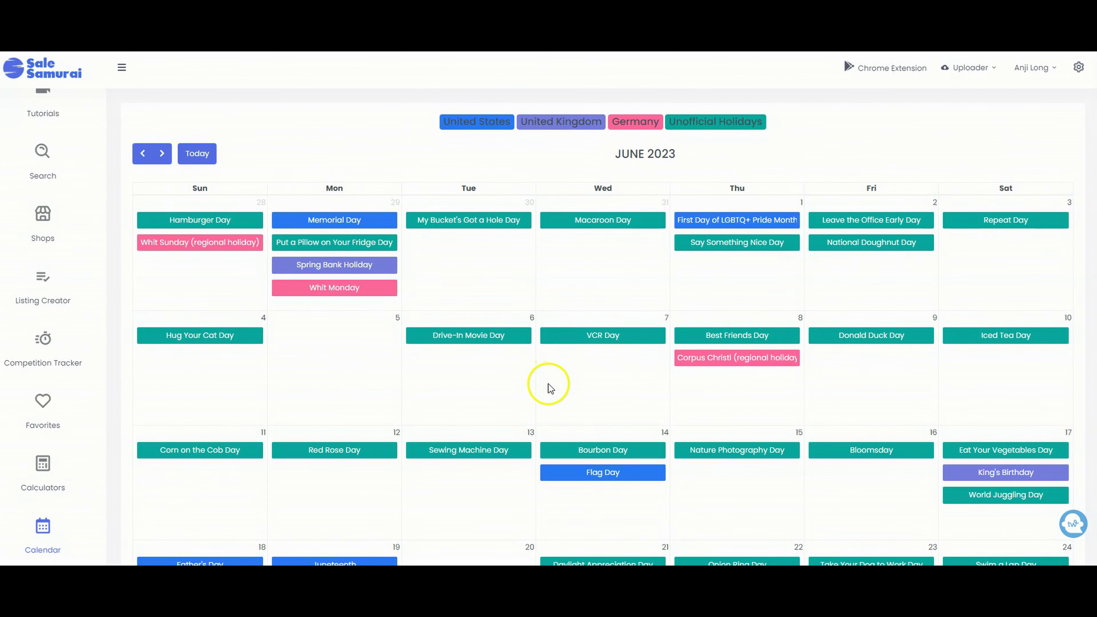
{"action": "scroll", "coordinate": [553, 381], "scroll_direction": "down", "scroll_amount": 2}
{"action": "scroll", "coordinate": [572, 394], "scroll_direction": "down", "scroll_amount": 2}
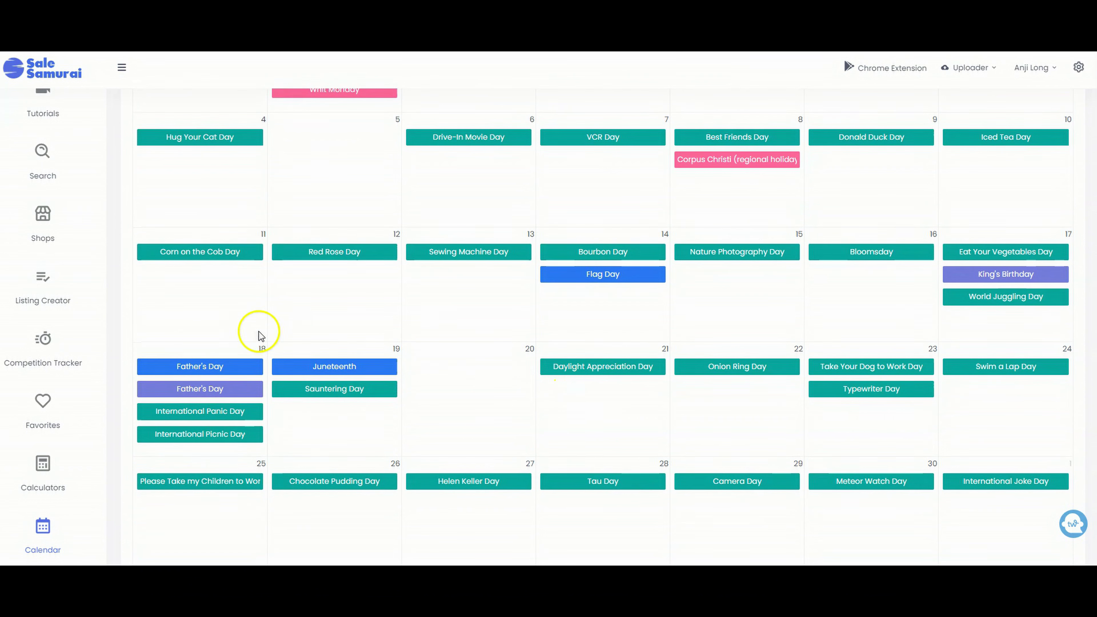
{"action": "scroll", "coordinate": [565, 360], "scroll_direction": "down", "scroll_amount": 3}
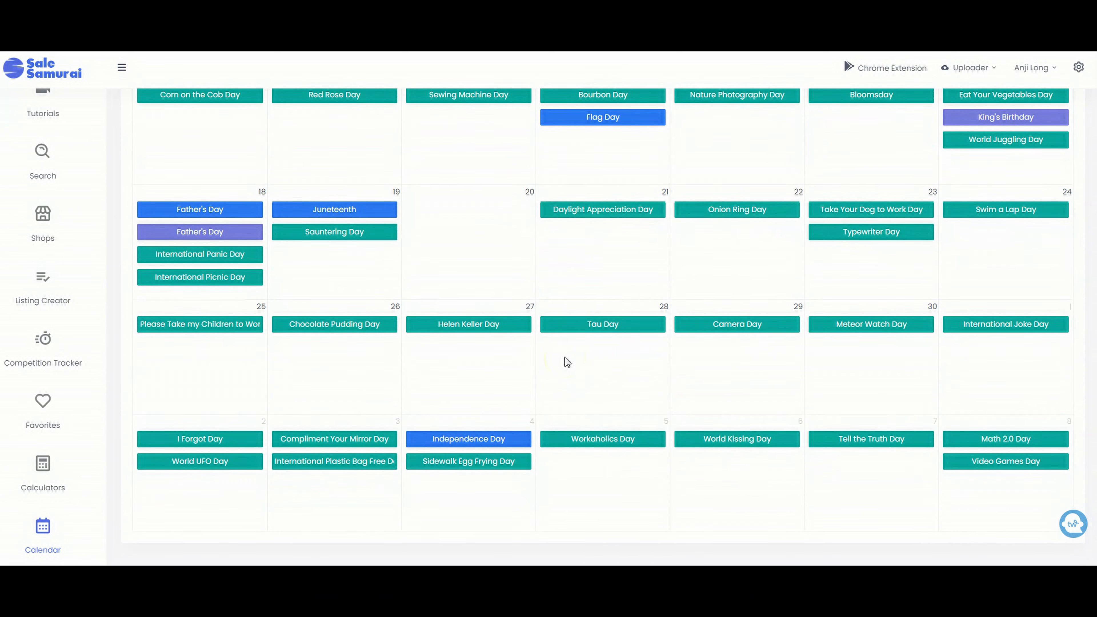
{"action": "scroll", "coordinate": [691, 216], "scroll_direction": "up", "scroll_amount": 7}
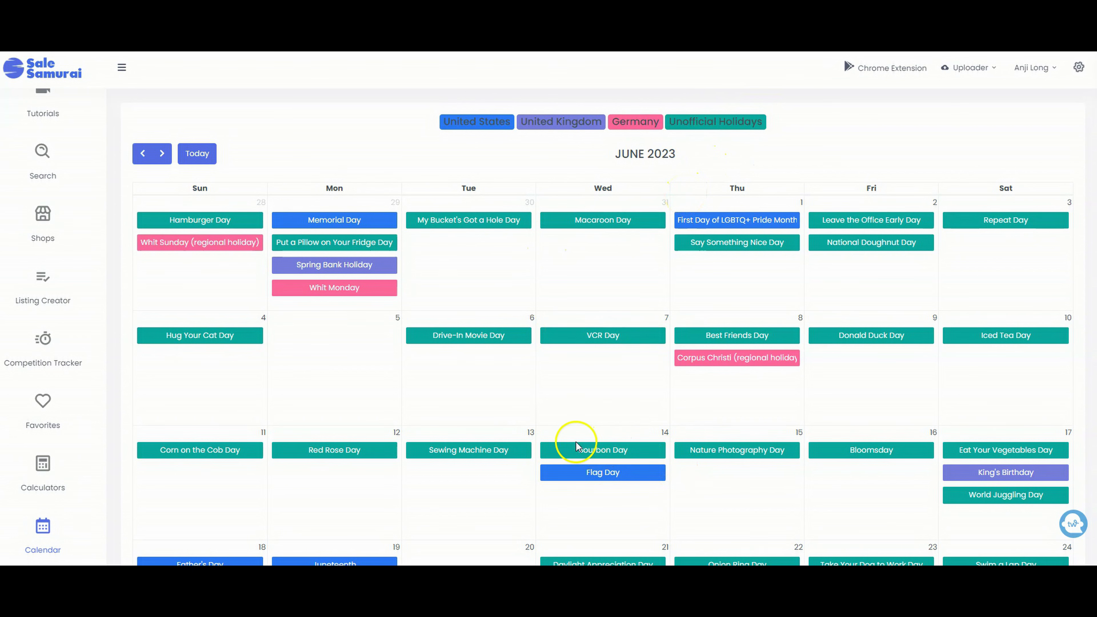
{"action": "scroll", "coordinate": [218, 419], "scroll_direction": "down", "scroll_amount": 3}
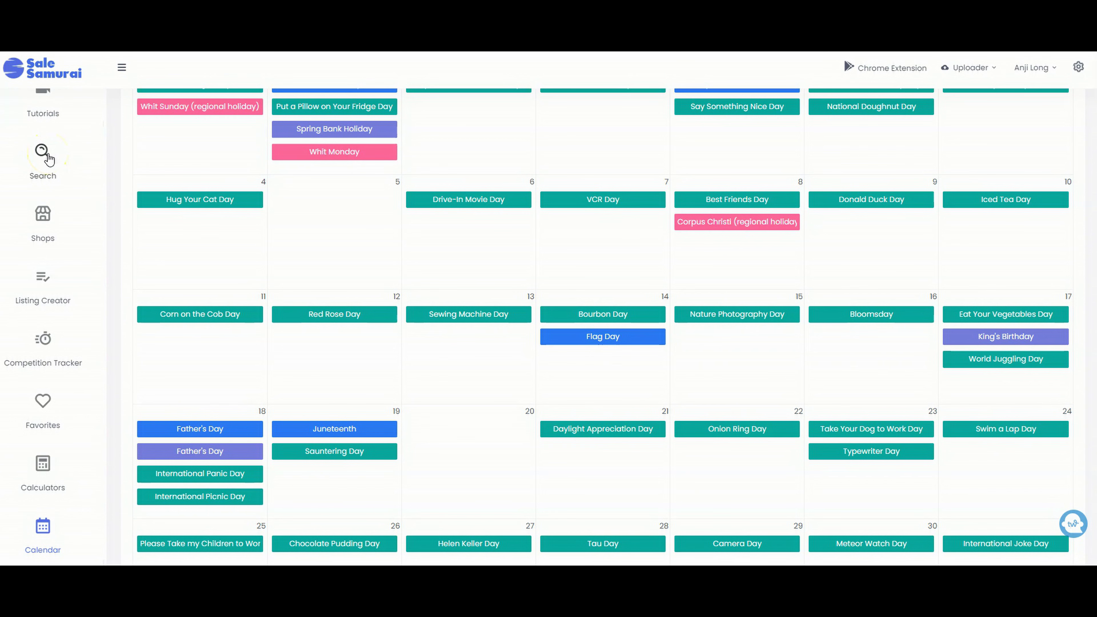
Step: Open the dad fishing shirt search results and scroll past Suggestions and Tags to Listings
{"action": "left_click", "coordinate": [49, 159]}
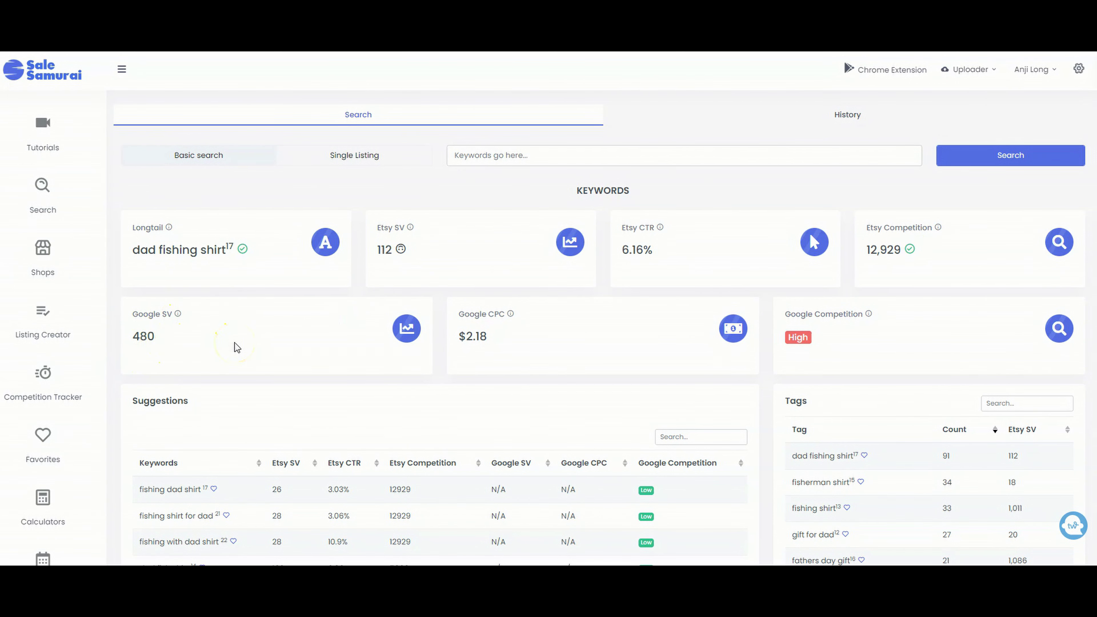
{"action": "scroll", "coordinate": [236, 347], "scroll_direction": "down", "scroll_amount": 3}
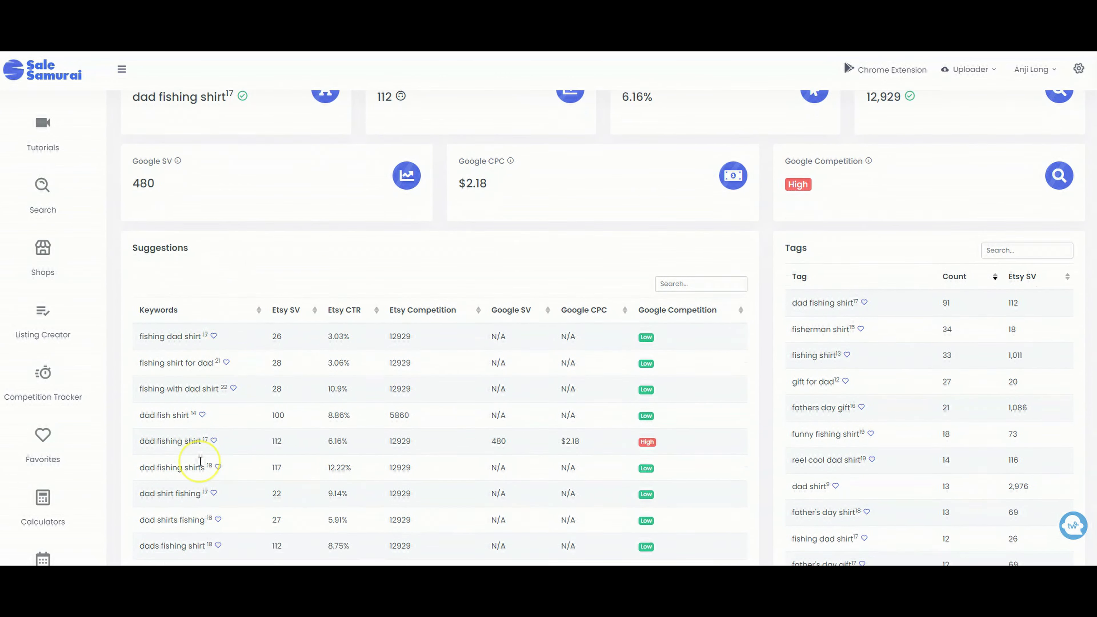
{"action": "scroll", "coordinate": [200, 461], "scroll_direction": "down", "scroll_amount": 2}
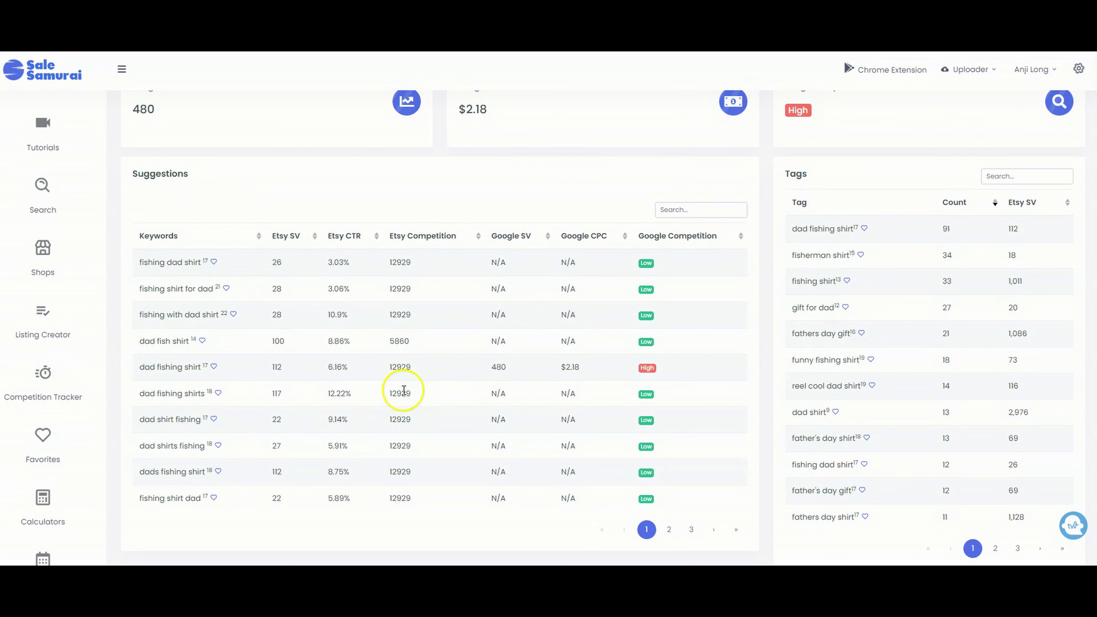
{"action": "scroll", "coordinate": [402, 387], "scroll_direction": "down", "scroll_amount": 5}
{"action": "scroll", "coordinate": [404, 389], "scroll_direction": "down", "scroll_amount": 8}
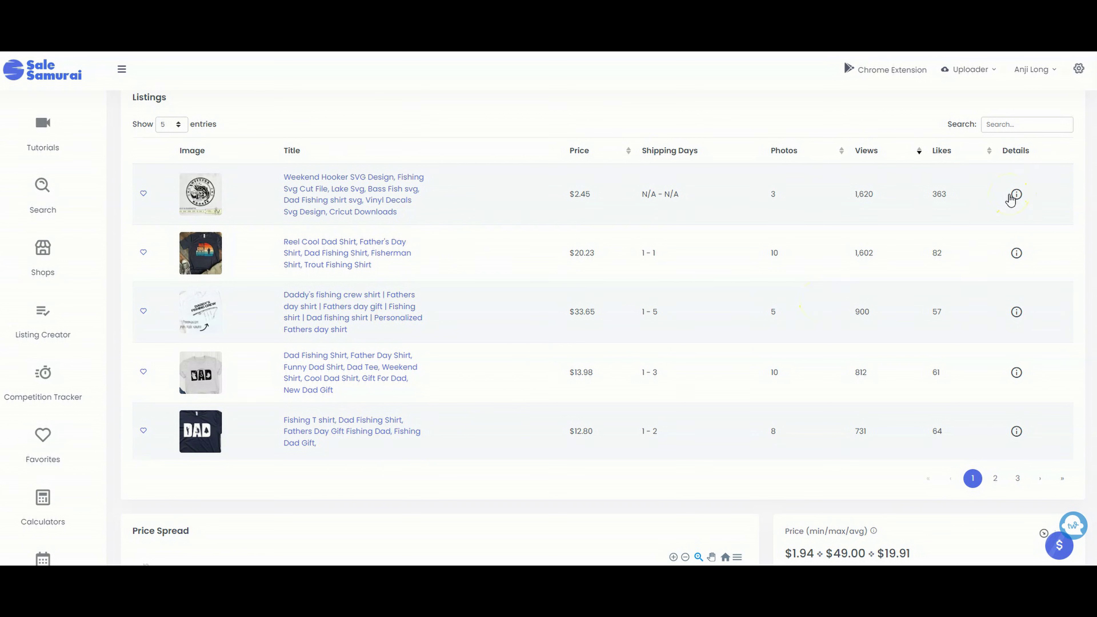
Step: Review the Reel Cool Dad Shirt listing: 1,602 views, $20.23 price, and tag search volumes
{"action": "left_click", "coordinate": [1016, 253]}
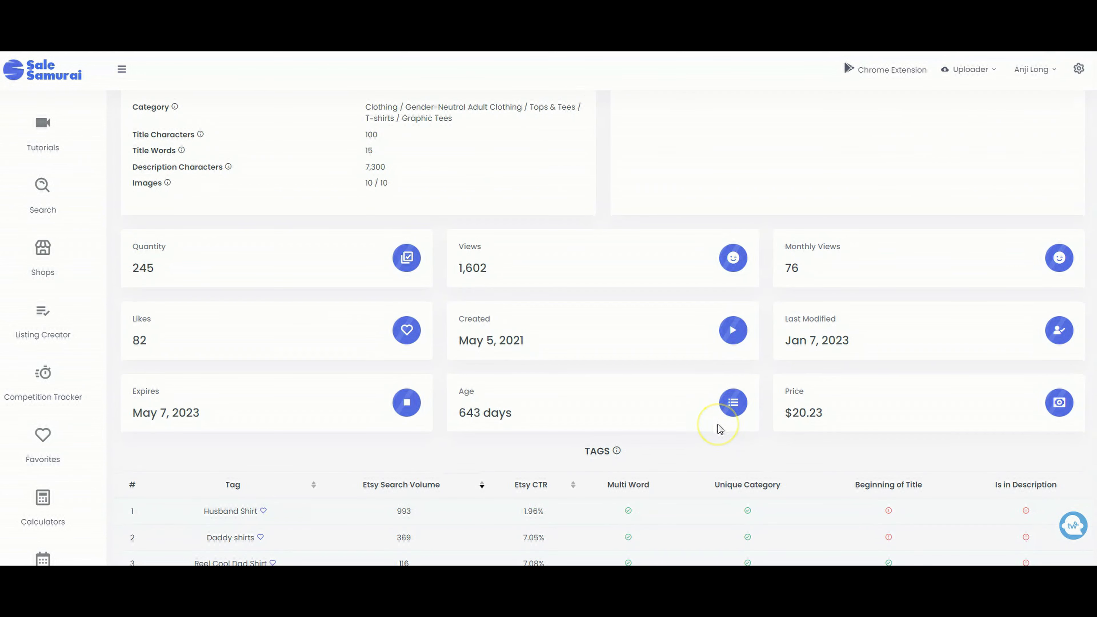
{"action": "scroll", "coordinate": [720, 428], "scroll_direction": "down", "scroll_amount": 9}
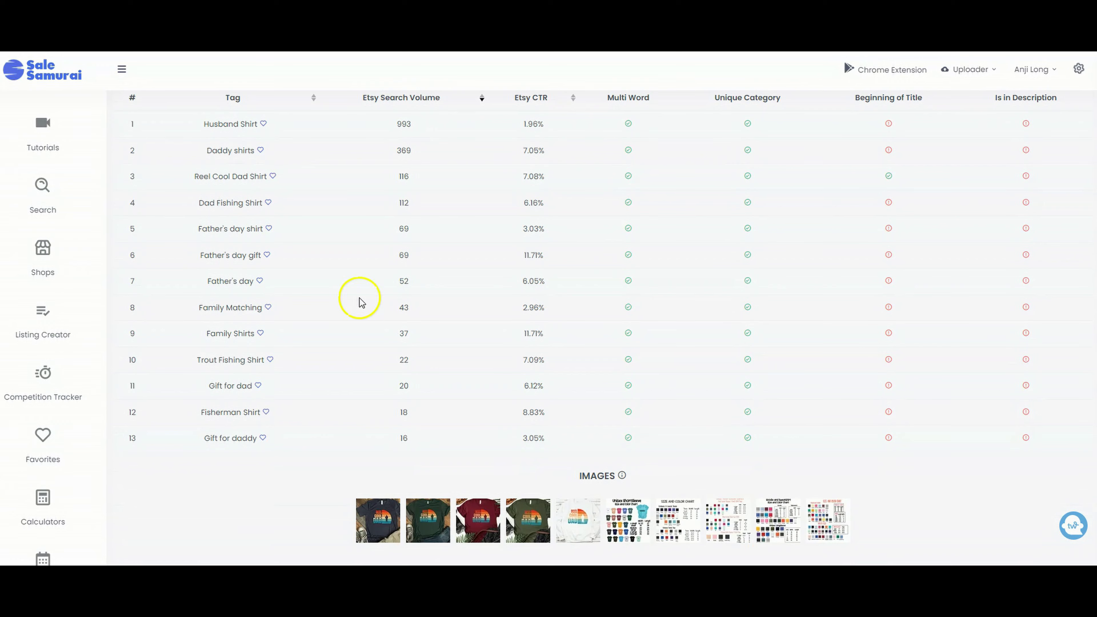
{"action": "scroll", "coordinate": [362, 303], "scroll_direction": "up", "scroll_amount": 1}
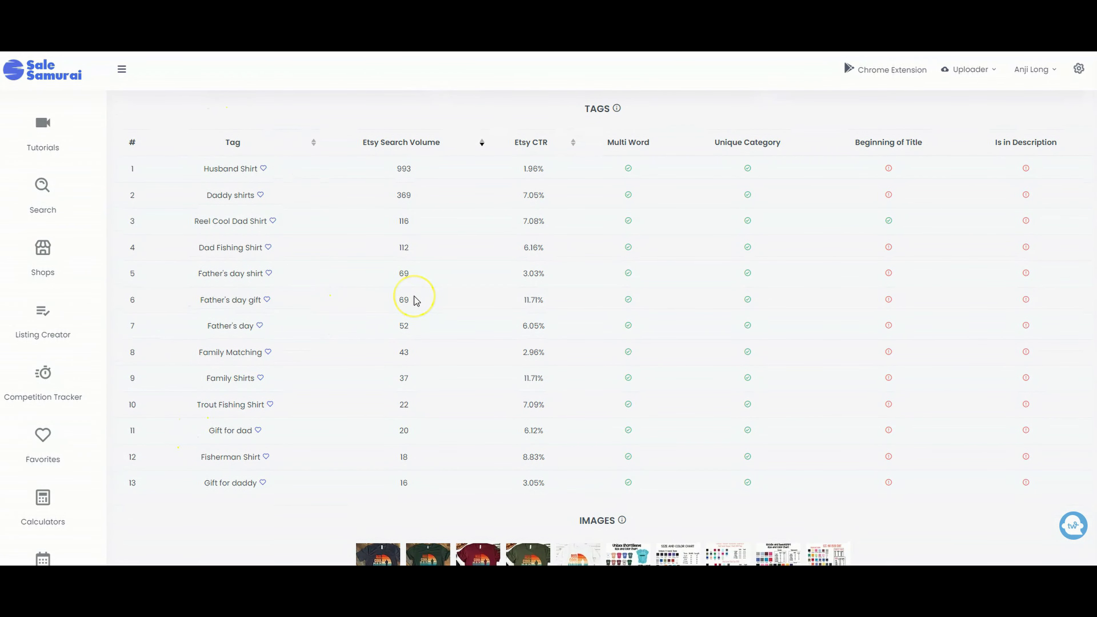
{"action": "scroll", "coordinate": [416, 299], "scroll_direction": "down", "scroll_amount": 1}
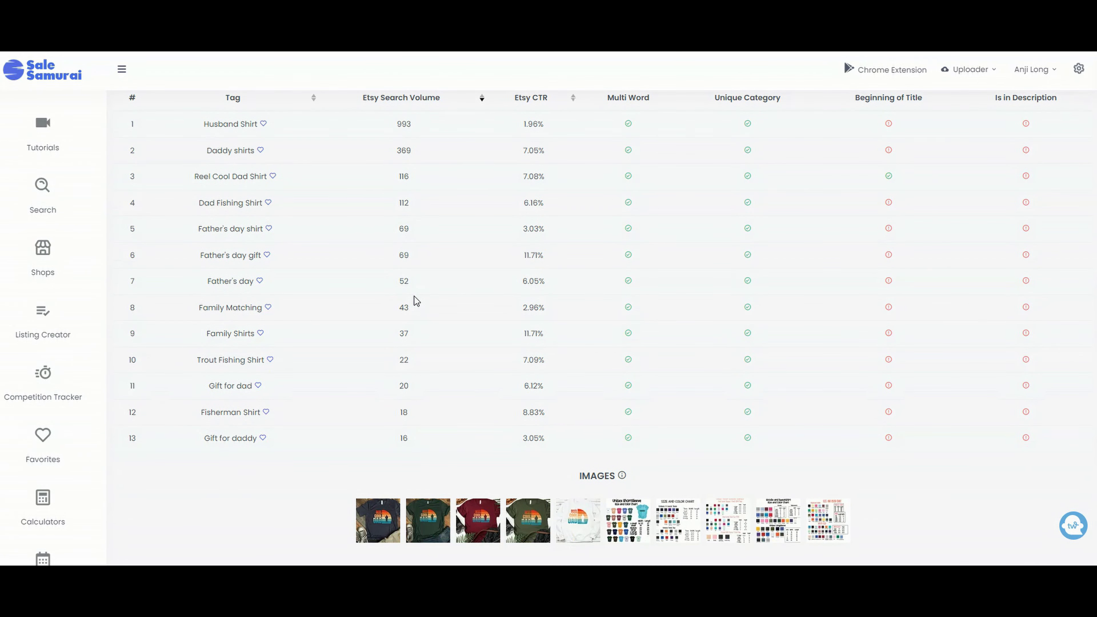
{"action": "scroll", "coordinate": [331, 307], "scroll_direction": "up", "scroll_amount": 2}
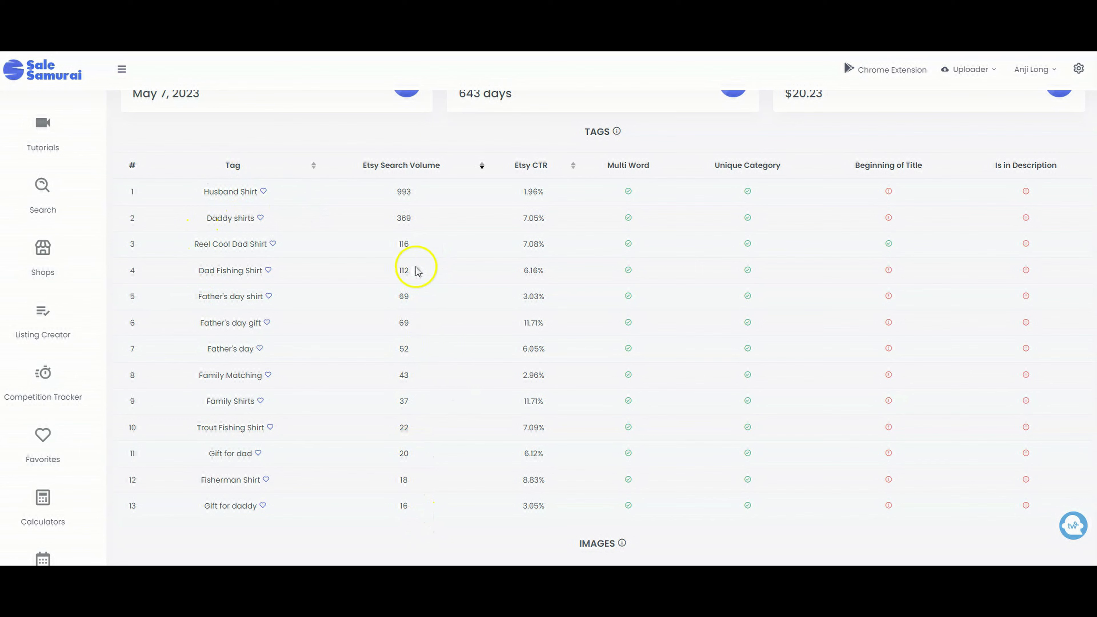
{"action": "scroll", "coordinate": [390, 457], "scroll_direction": "down", "scroll_amount": 2}
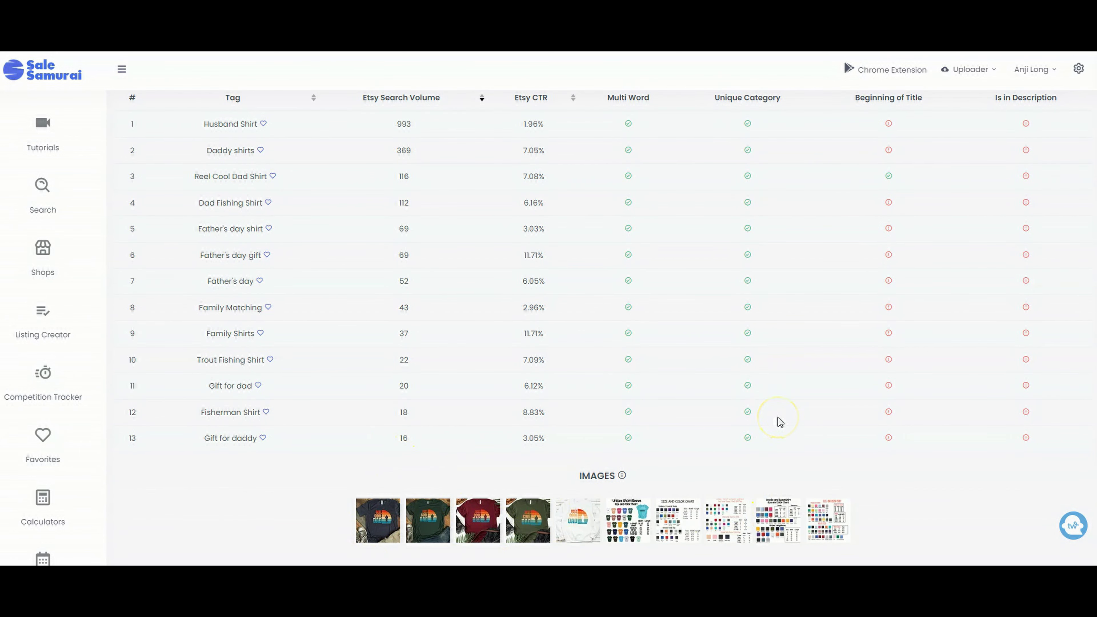
{"action": "scroll", "coordinate": [777, 418], "scroll_direction": "up", "scroll_amount": 10}
{"action": "scroll", "coordinate": [777, 417], "scroll_direction": "up", "scroll_amount": 2}
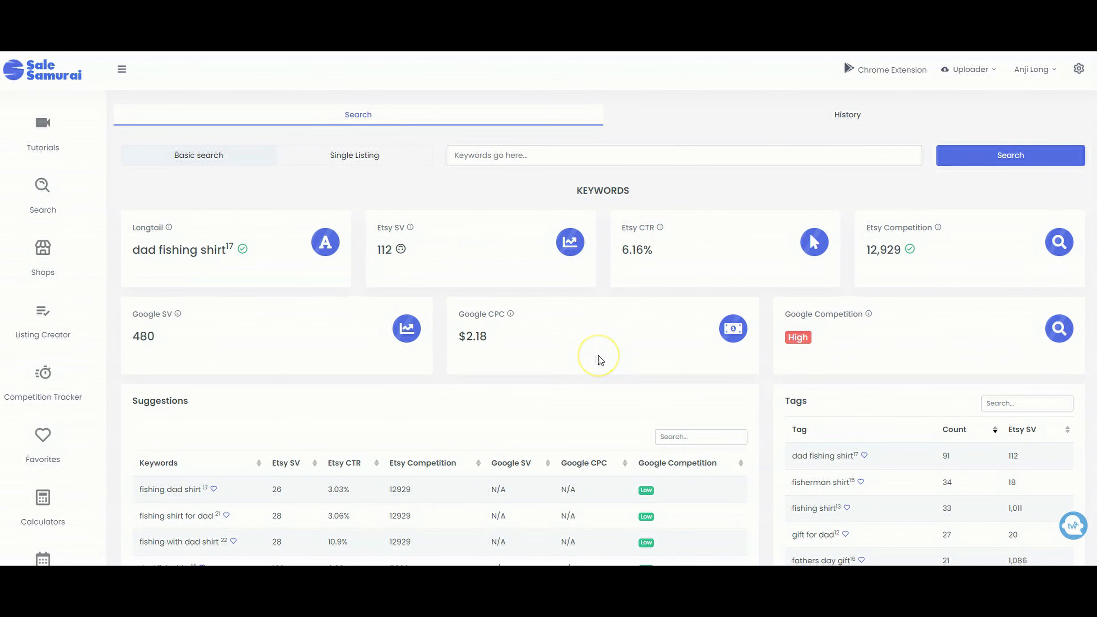
Step: Check the Price Spread and shipping figures, then return to the Etsy SV 112 summary
{"action": "scroll", "coordinate": [598, 356], "scroll_direction": "down", "scroll_amount": 15}
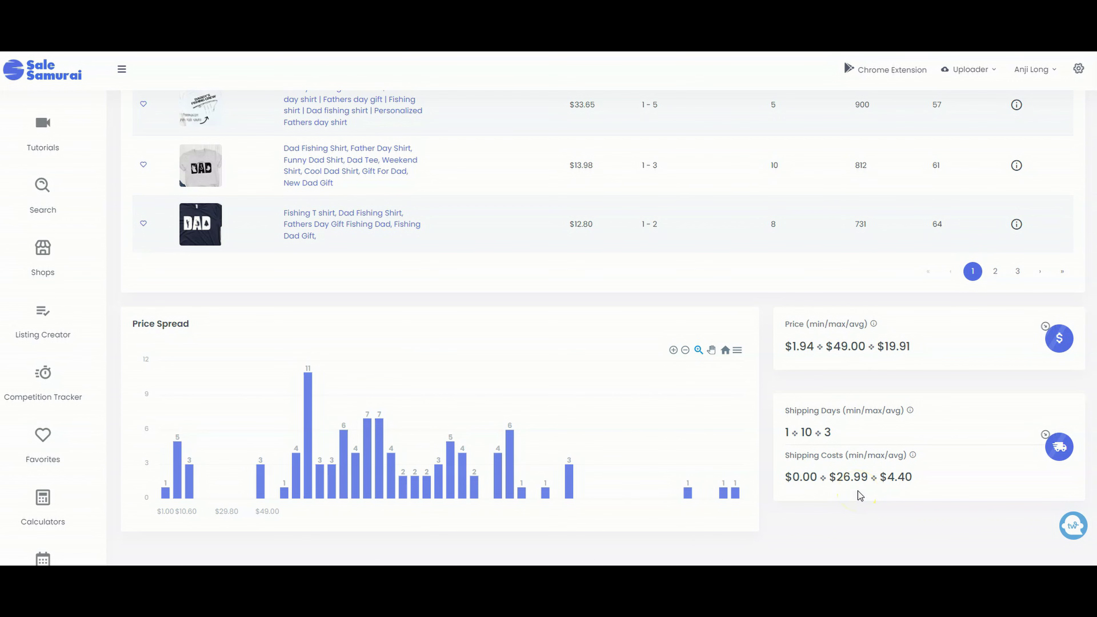
{"action": "scroll", "coordinate": [663, 406], "scroll_direction": "up", "scroll_amount": 3}
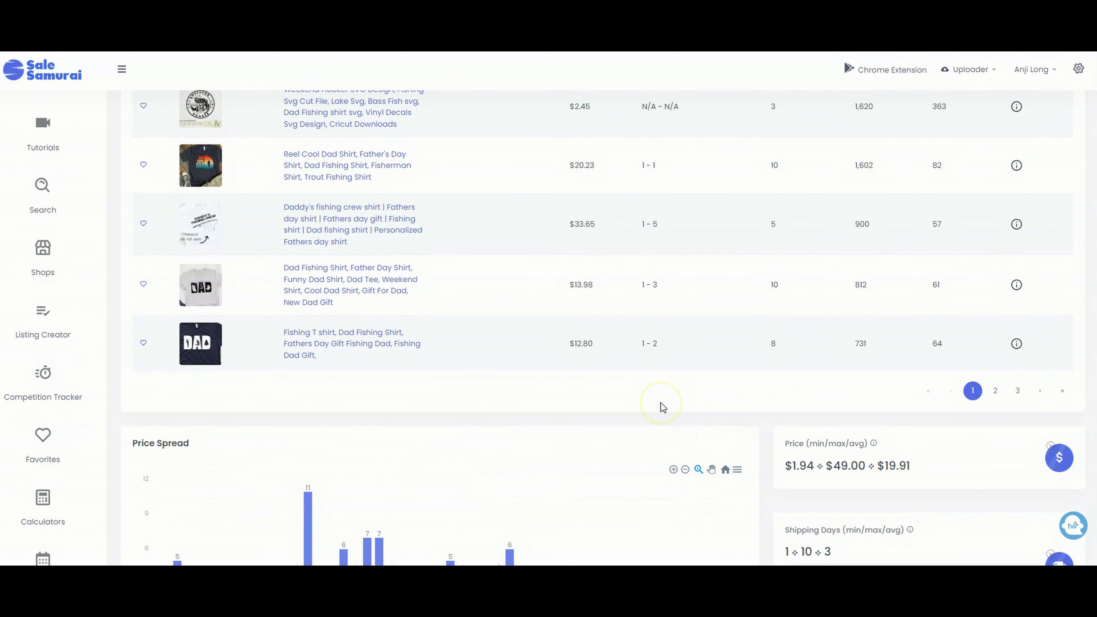
{"action": "scroll", "coordinate": [663, 406], "scroll_direction": "up", "scroll_amount": 3}
{"action": "scroll", "coordinate": [472, 350], "scroll_direction": "up", "scroll_amount": 15}
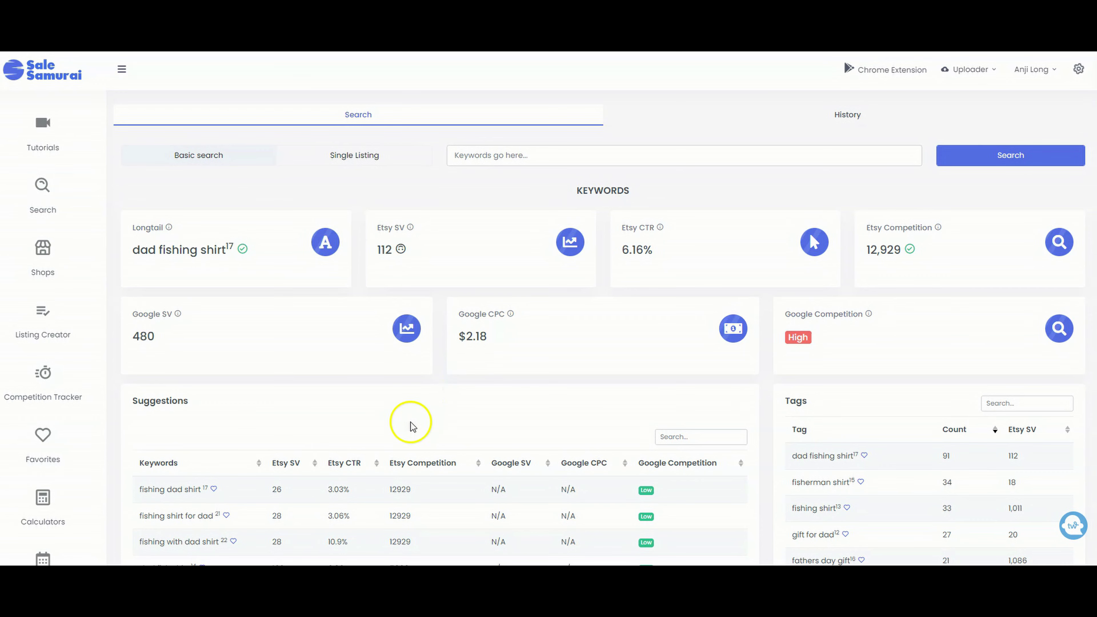
{"action": "scroll", "coordinate": [411, 422], "scroll_direction": "down", "scroll_amount": 4}
{"action": "scroll", "coordinate": [220, 473], "scroll_direction": "down", "scroll_amount": 2}
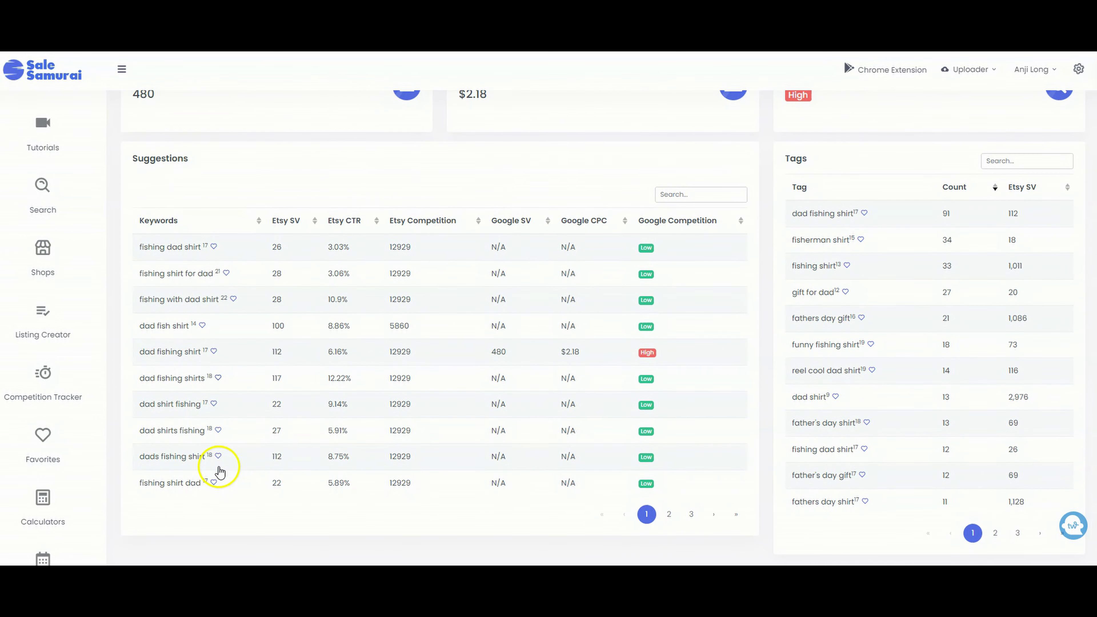
{"action": "scroll", "coordinate": [556, 311], "scroll_direction": "up", "scroll_amount": 6}
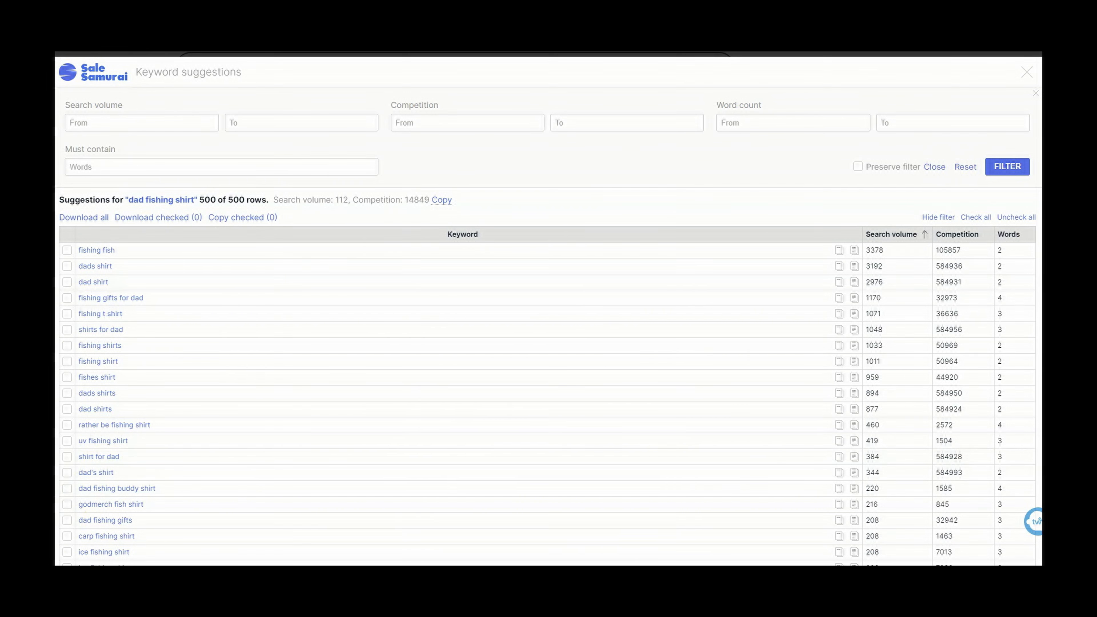
Step: Scroll down the 500 keyword suggestions, past terms like kid fishing shirt and dads fishing shirt
{"action": "scroll", "coordinate": [116, 453], "scroll_direction": "down", "scroll_amount": 15}
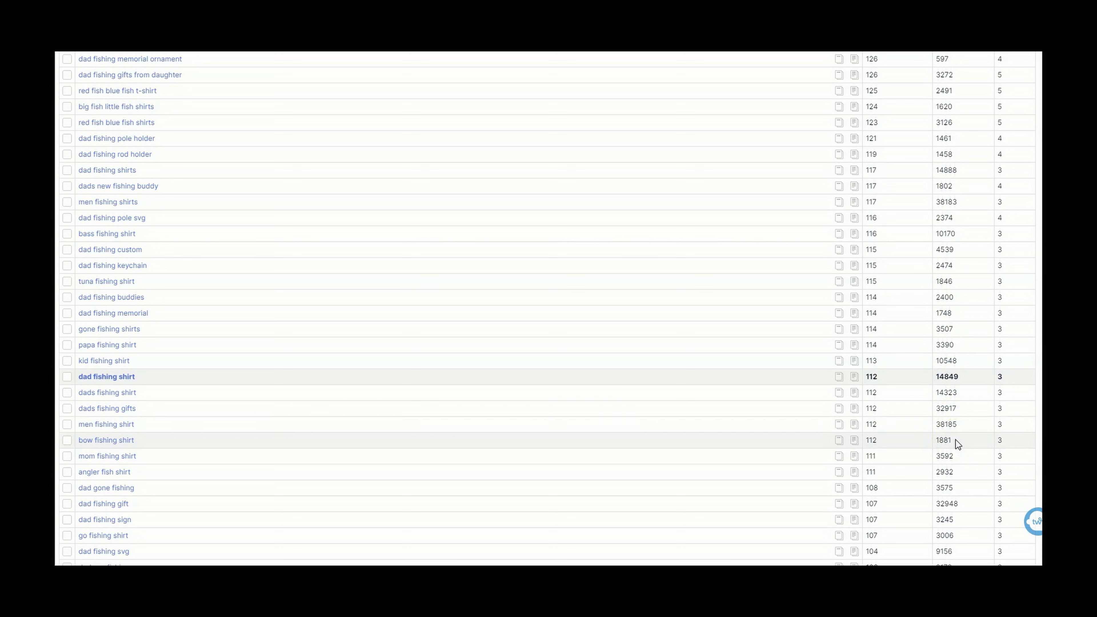
Step: Scroll back to the top of the Keyword suggestions list
{"action": "scroll", "coordinate": [127, 465], "scroll_direction": "up", "scroll_amount": 15}
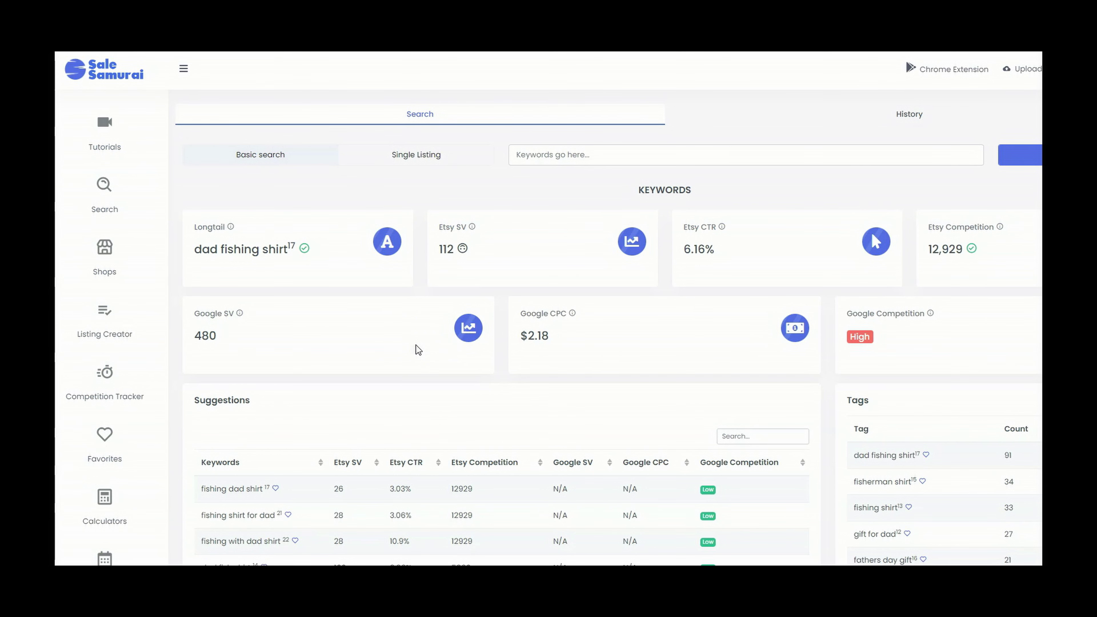
{"action": "scroll", "coordinate": [363, 421], "scroll_direction": "down", "scroll_amount": 5}
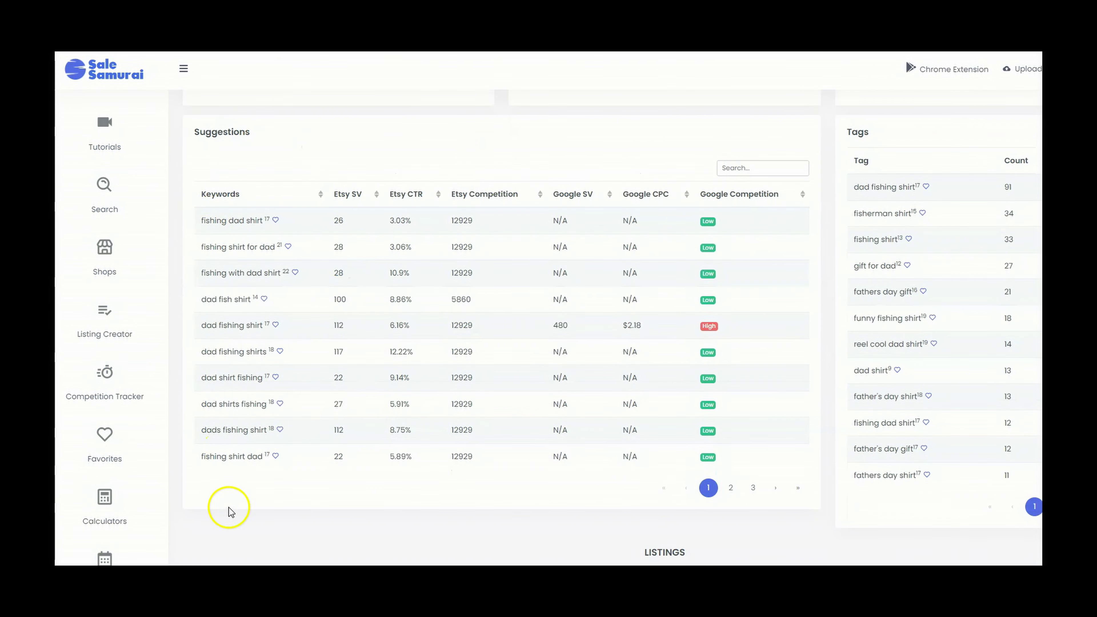
{"action": "scroll", "coordinate": [535, 143], "scroll_direction": "up", "scroll_amount": 5}
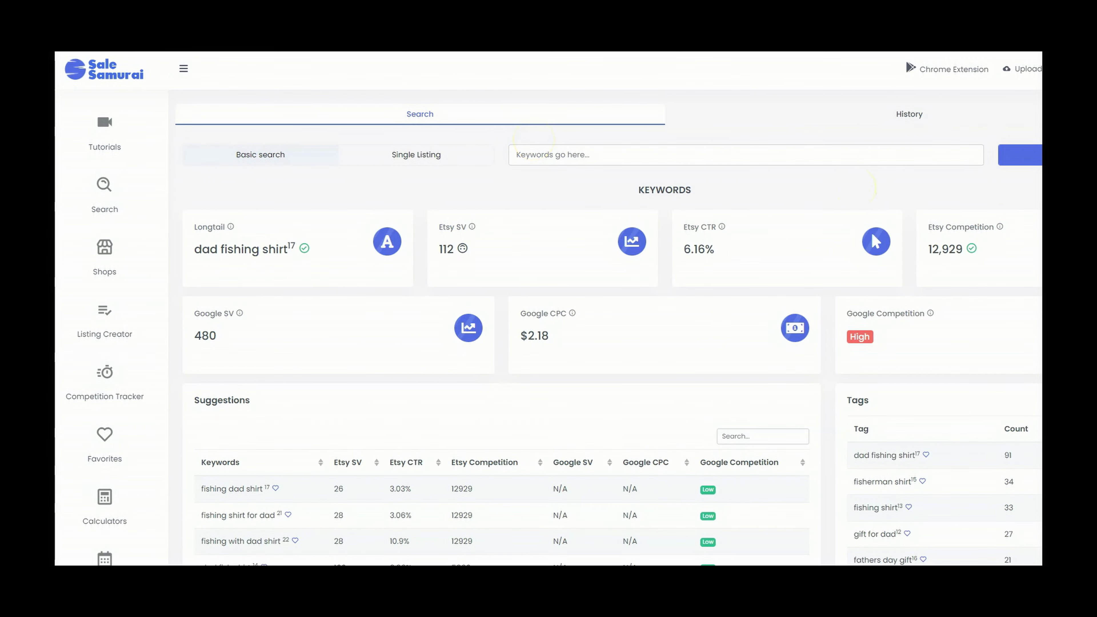
{"action": "scroll", "coordinate": [967, 367], "scroll_direction": "down", "scroll_amount": 4}
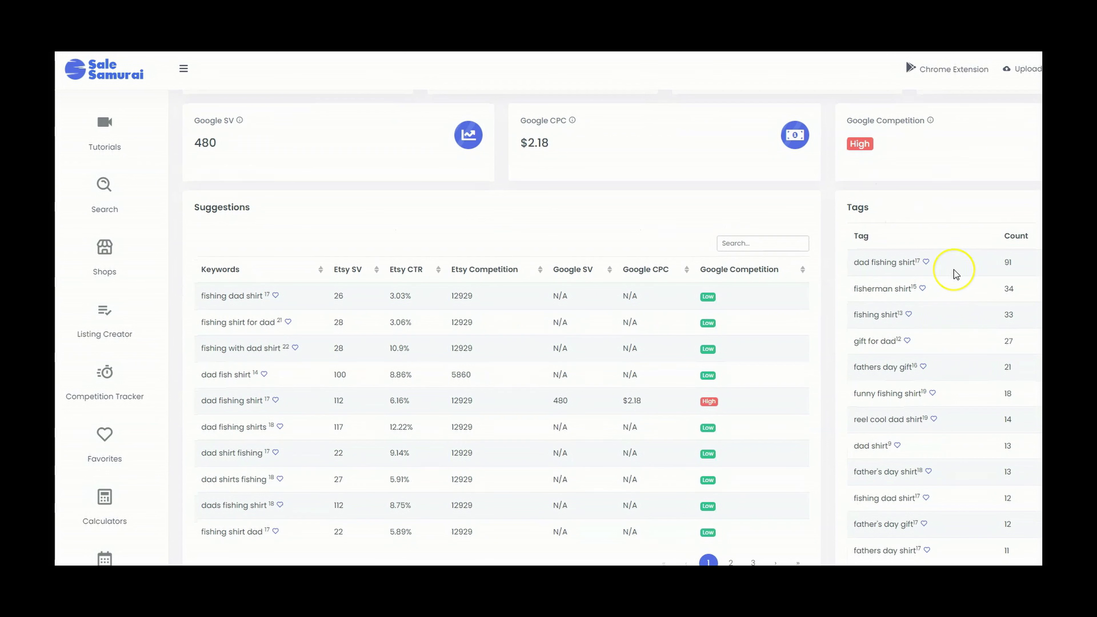